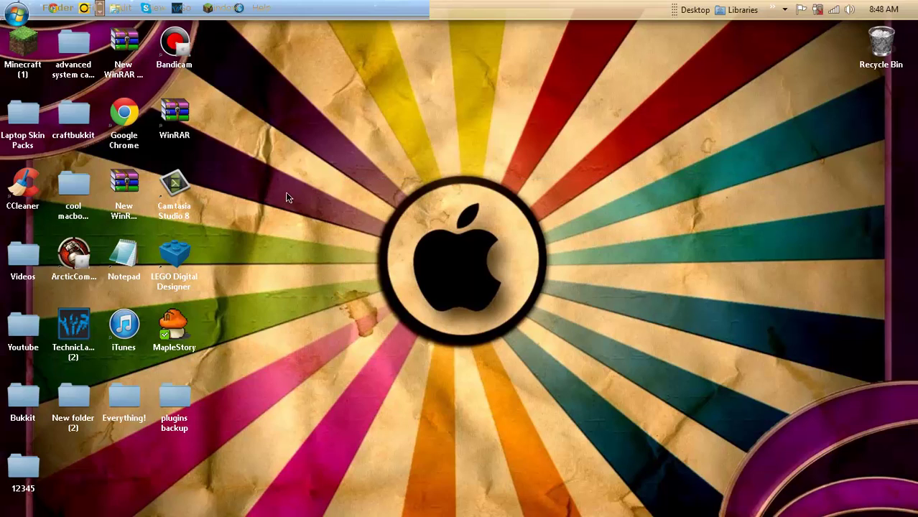
drag(398, 201, 561, 373)
drag(293, 135, 359, 188)
drag(246, 102, 650, 435)
drag(260, 94, 310, 158)
drag(403, 246, 316, 245)
Step: Create a new folder on an empty area of the desktop
right_click(783, 136)
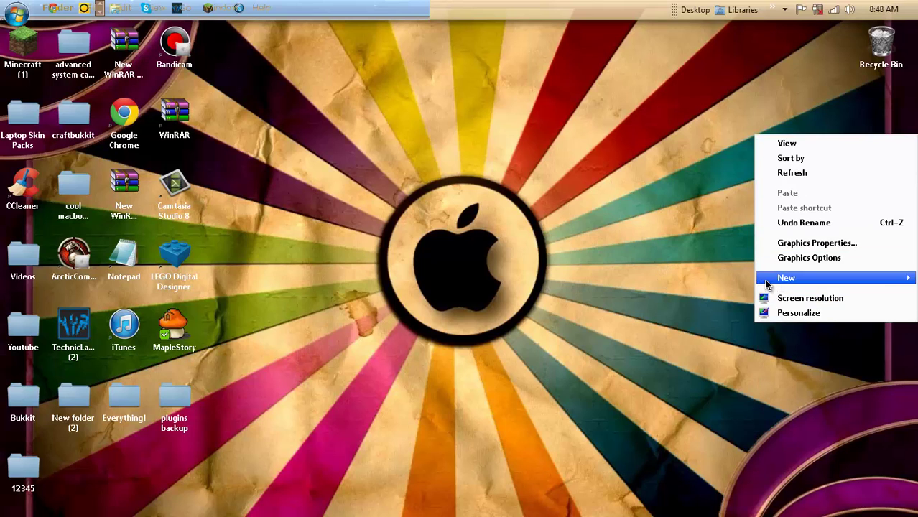
mouse_move(765, 284)
click(636, 278)
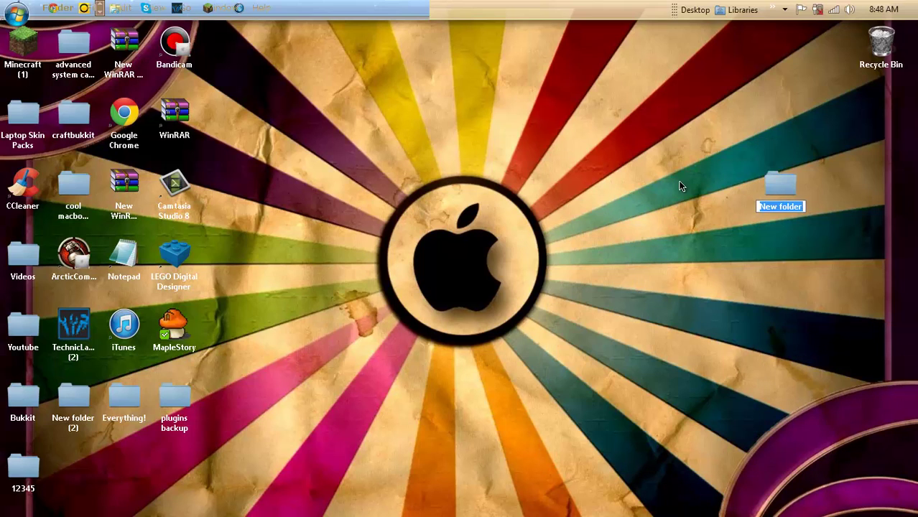
Step: Send the old "New folder (2)" to the Recycle Bin and place the new folder at the centre of the desktop
drag(790, 187, 75, 459)
drag(71, 403, 881, 50)
drag(72, 468, 476, 253)
click(399, 147)
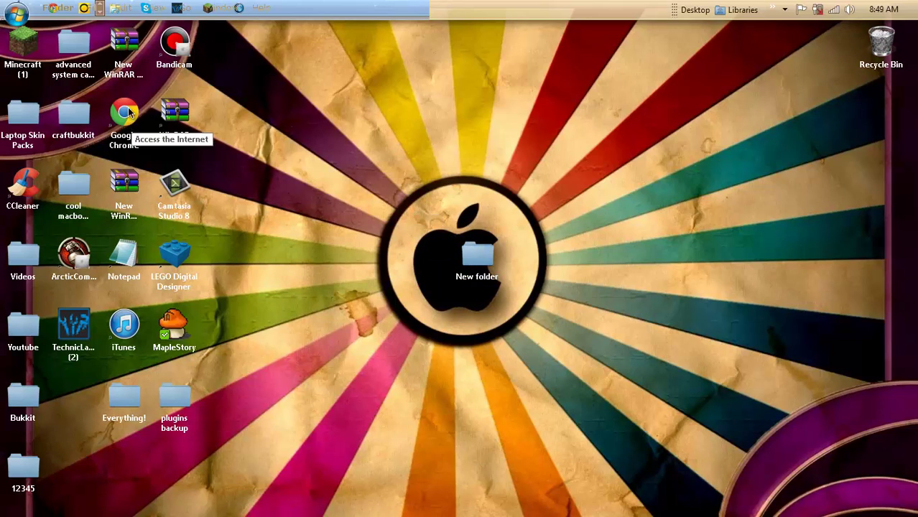
Step: View the computer's system properties to check the system type, and close the System window
click(16, 13)
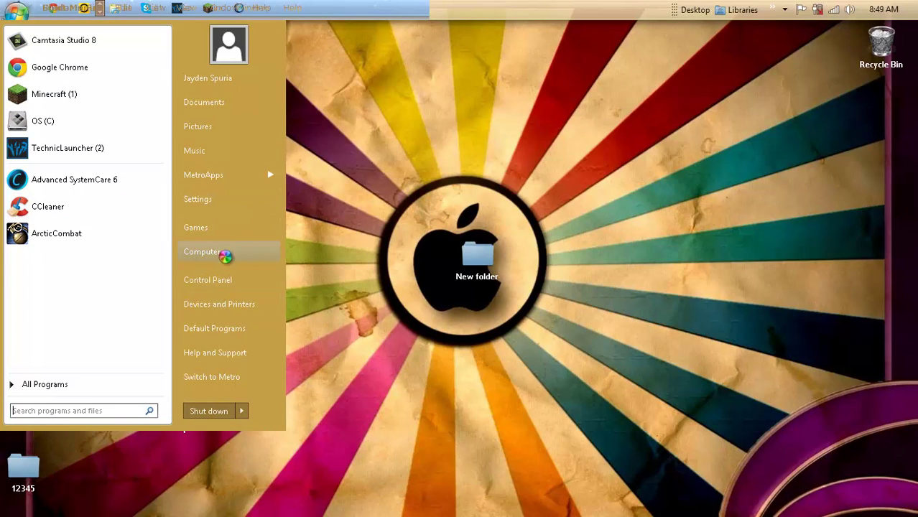
right_click(221, 252)
key(Escape)
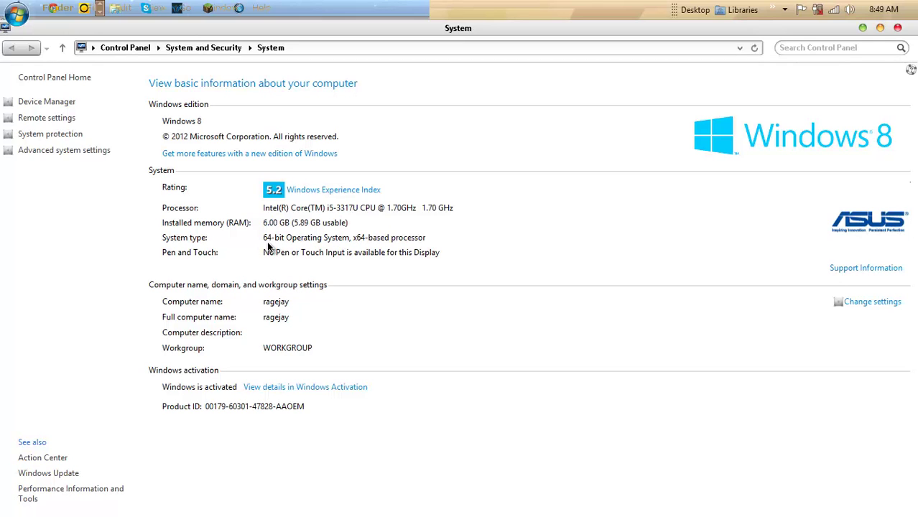
click(894, 28)
Step: Switch to Google Chrome and open the Google Search page
click(118, 115)
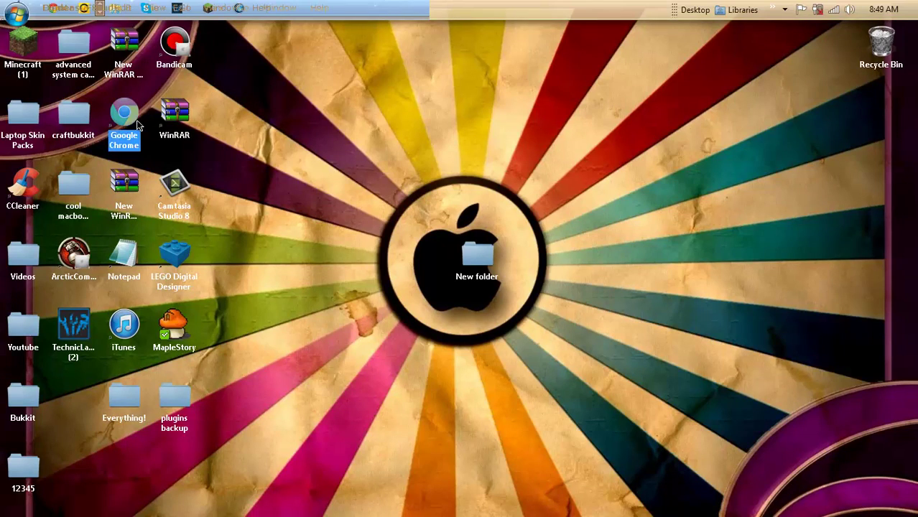
double_click(108, 115)
drag(288, 106, 400, 81)
click(602, 95)
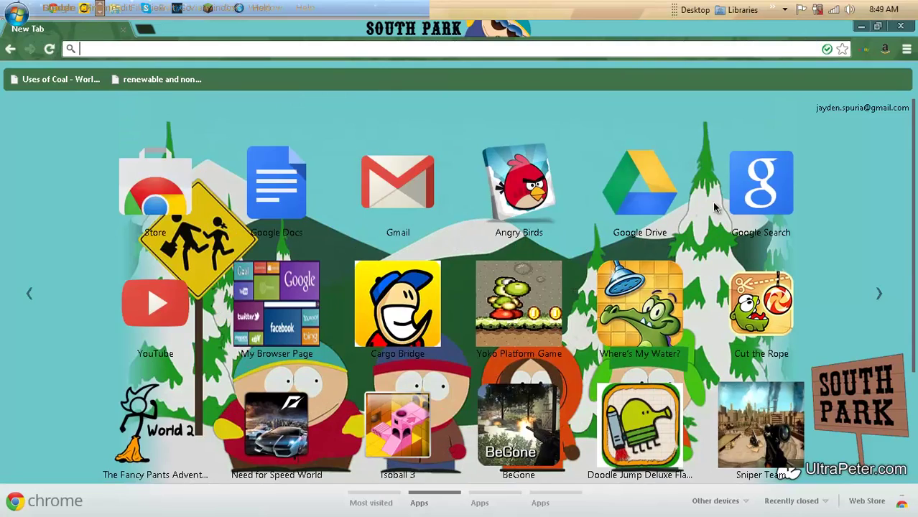
click(786, 204)
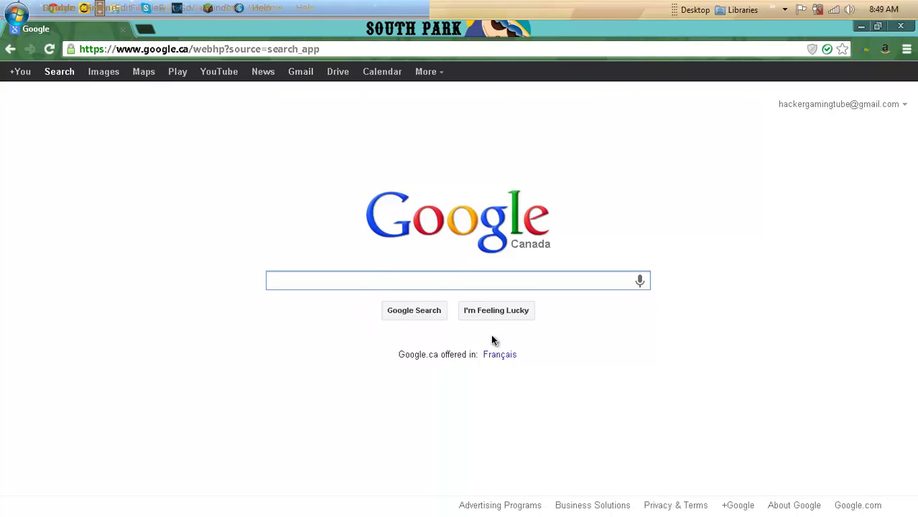
Step: Search Google for "bukkit list" and open the CraftBukkit development builds page on dl.bukkit.org
text(bukk)
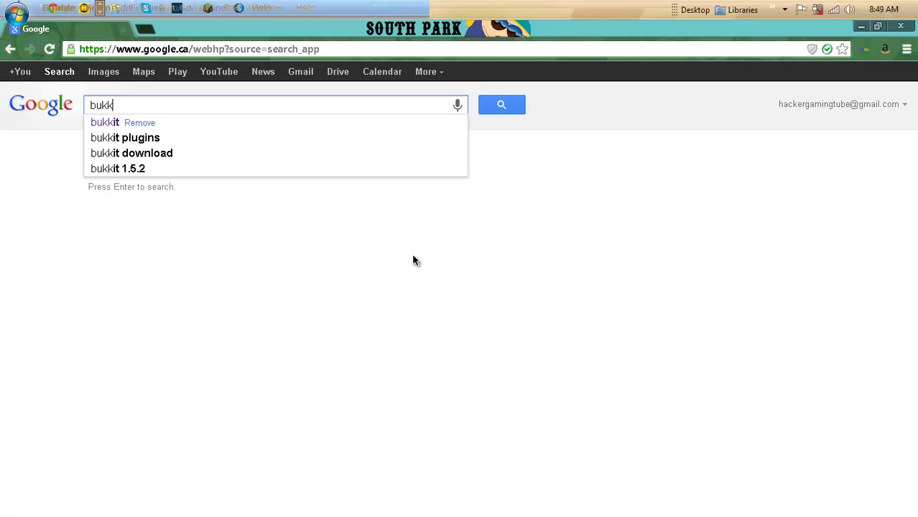
text(it list)
key(Return)
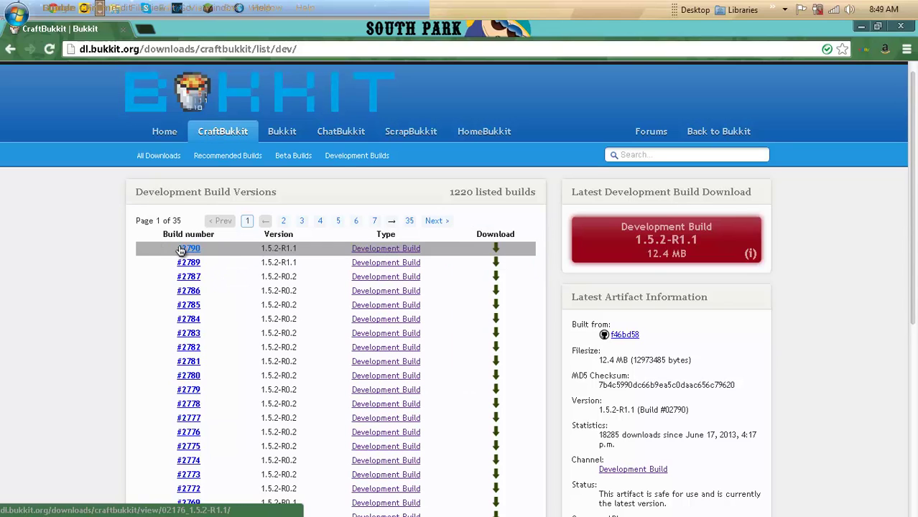
Step: Download the latest CraftBukkit development build, 1.5.2-R1.1, and keep the jar file
click(676, 244)
click(245, 503)
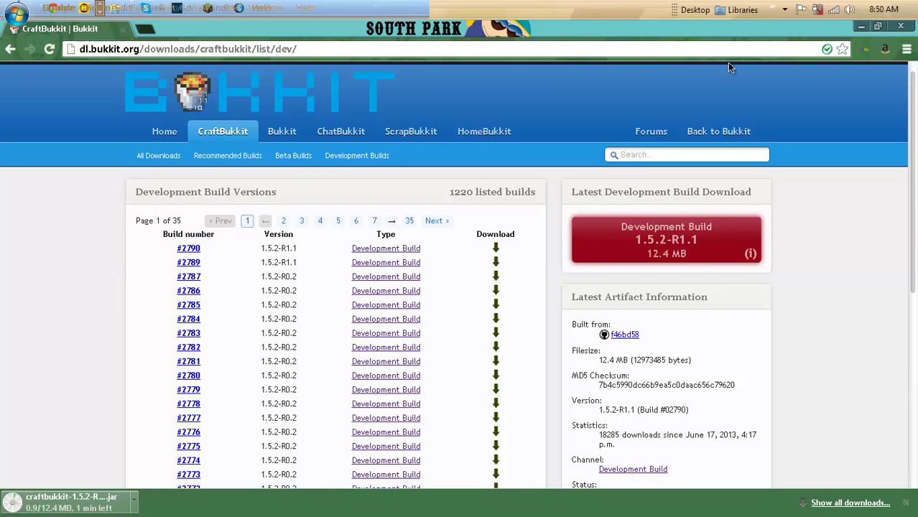
Step: Examine the older CraftBukkit builds on pages 35 and 30 of the list, and return to page 1
scroll(460, 148, down, 5)
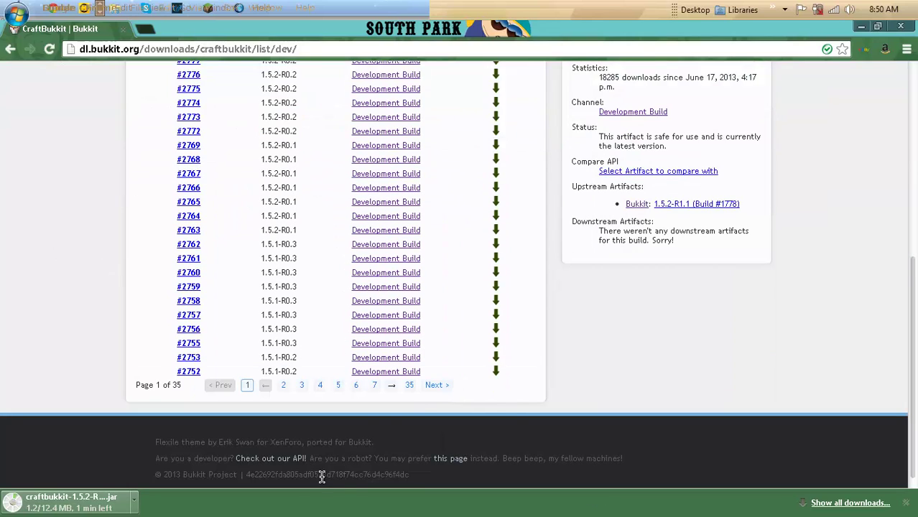
click(409, 385)
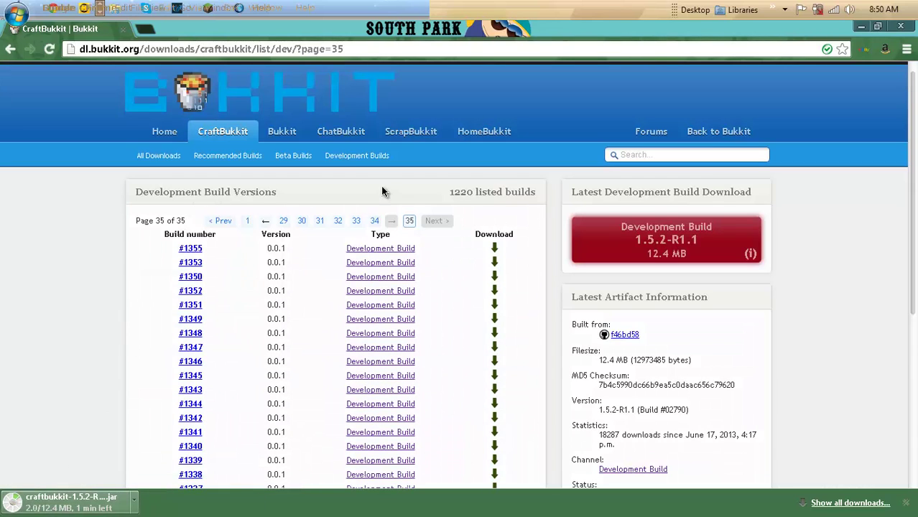
scroll(284, 240, down, 4)
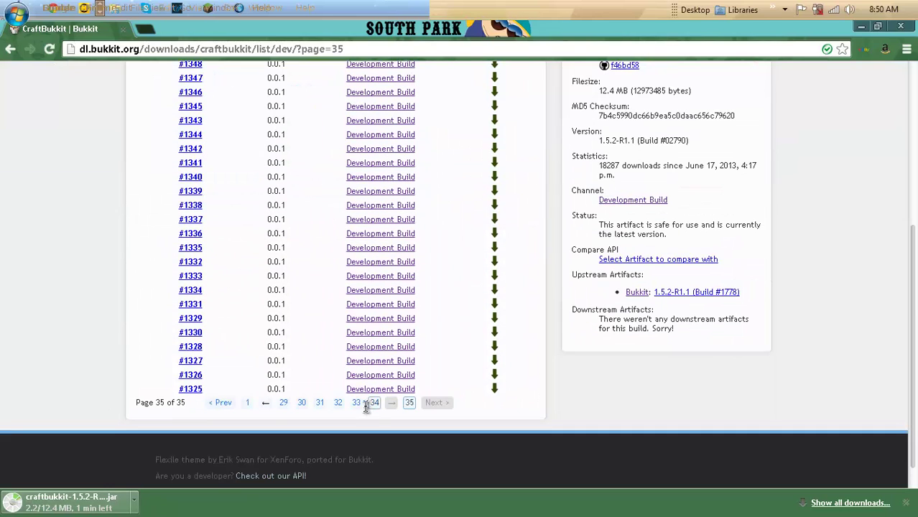
scroll(360, 325, up, 4)
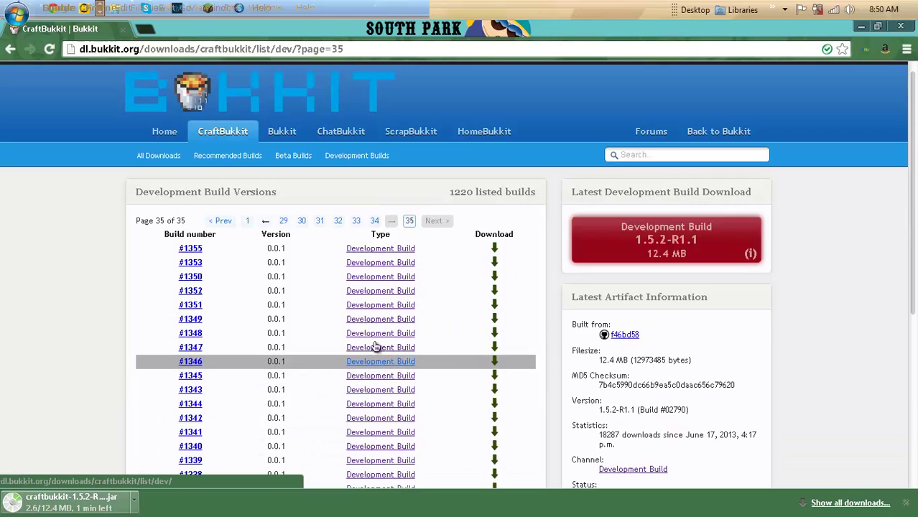
scroll(296, 423, down, 4)
click(301, 386)
scroll(280, 302, down, 4)
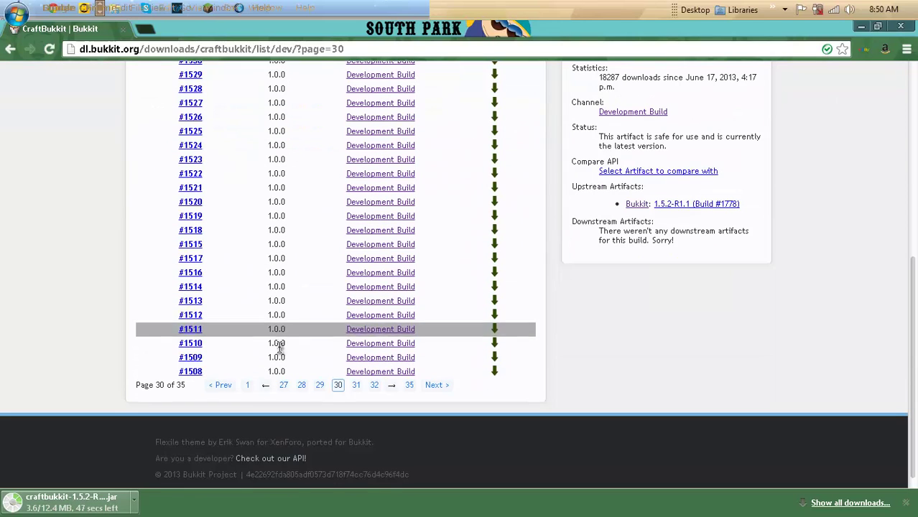
click(247, 385)
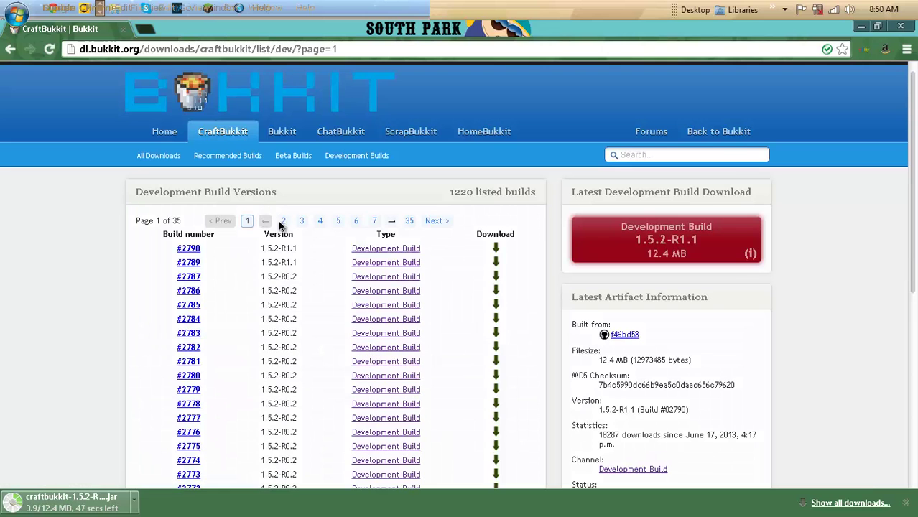
scroll(359, 308, down, 2)
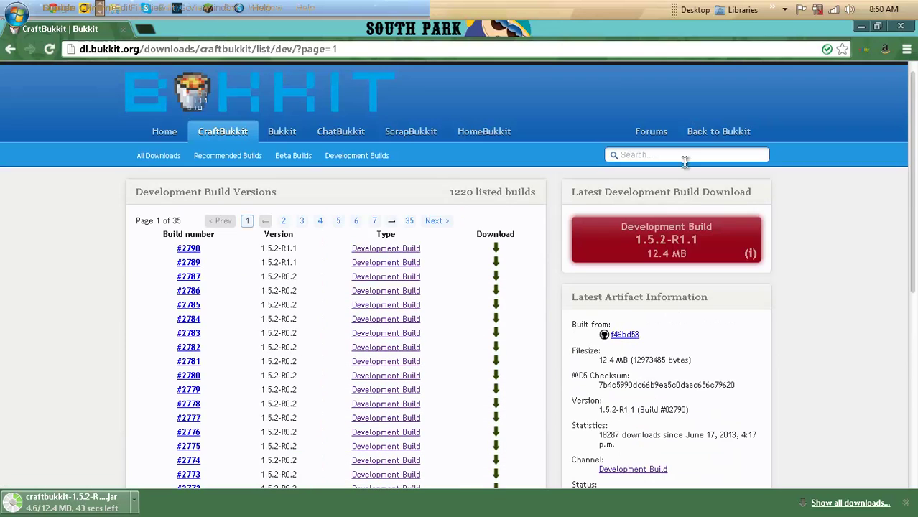
scroll(646, 187, up, 2)
Step: Reduce the browser window from full screen and arrange it and "New folder" side by side on the desktop
click(877, 26)
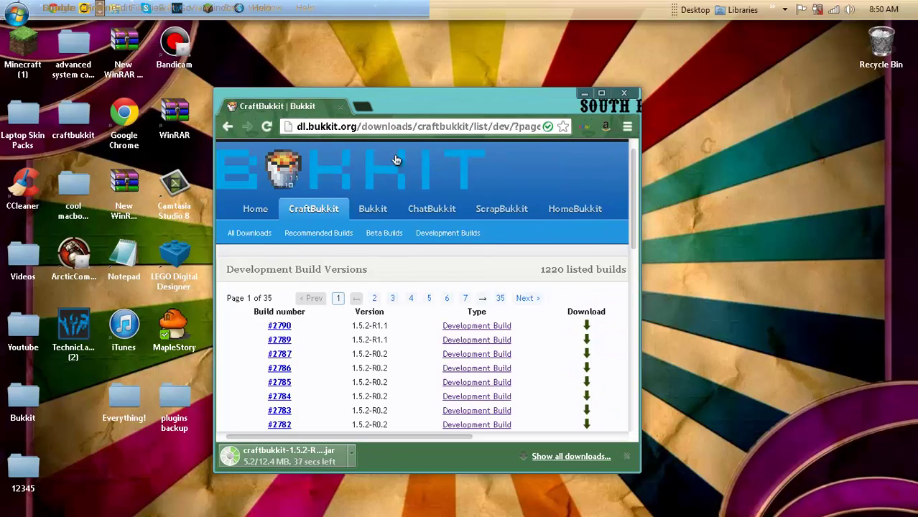
drag(468, 106, 789, 39)
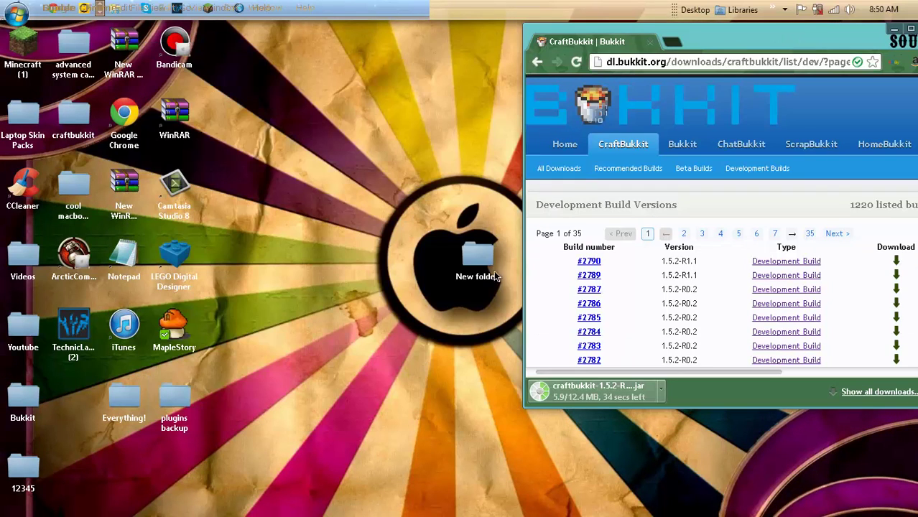
drag(291, 349, 319, 339)
Step: Rename the new desktop folder as "craftbukkit!" and move it slightly higher on the desktop
right_click(319, 337)
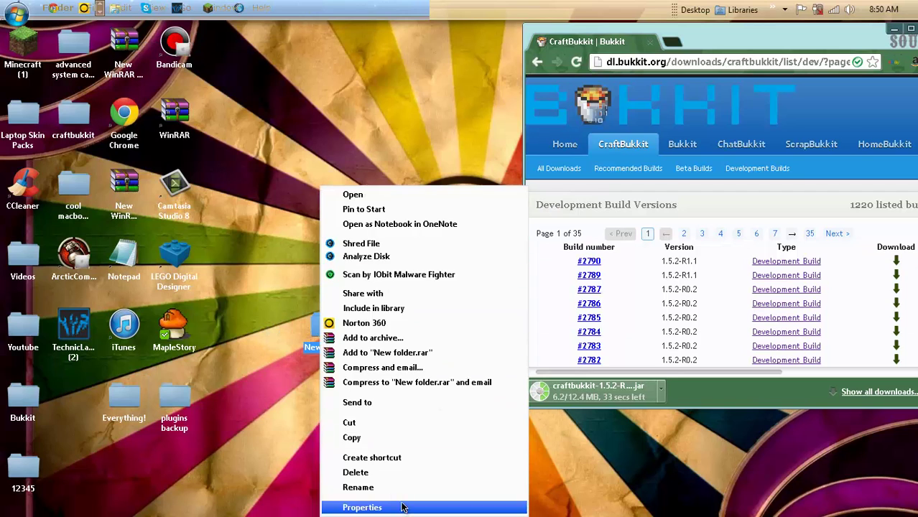
click(382, 487)
text(craf)
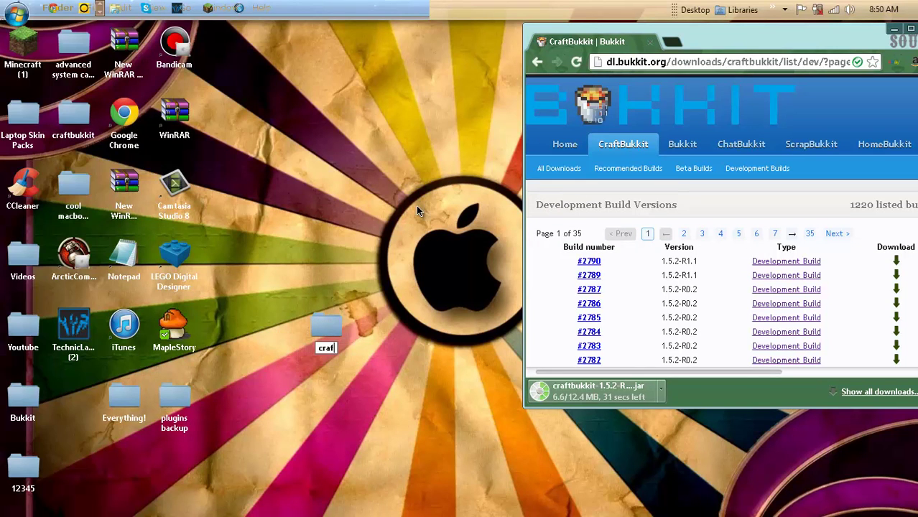
text(tbukkit!)
key(Return)
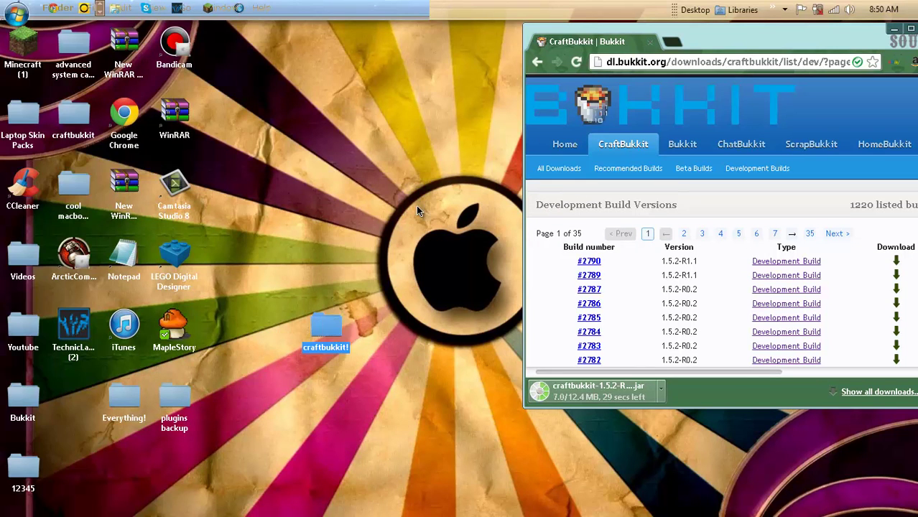
drag(350, 318, 341, 252)
Step: Set the CraftBukkit jar download to open when it finishes
click(586, 392)
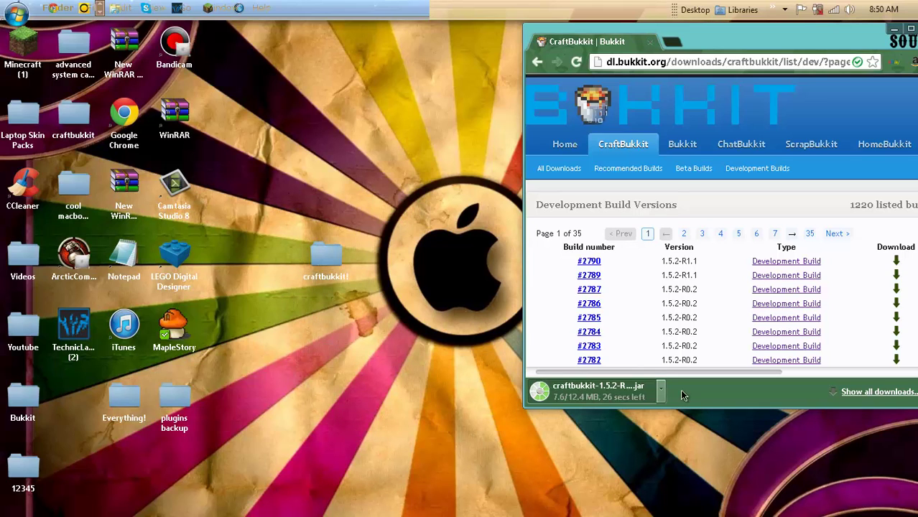
click(596, 391)
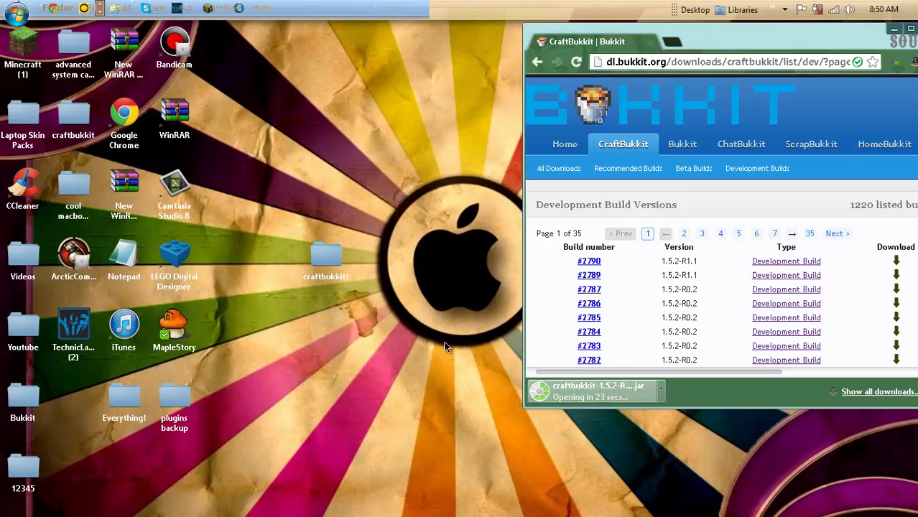
Step: Move the 12345 folder into the gap beside the Bukkit folder and shift the browser window fully into view
click(309, 249)
drag(26, 459, 72, 419)
click(327, 335)
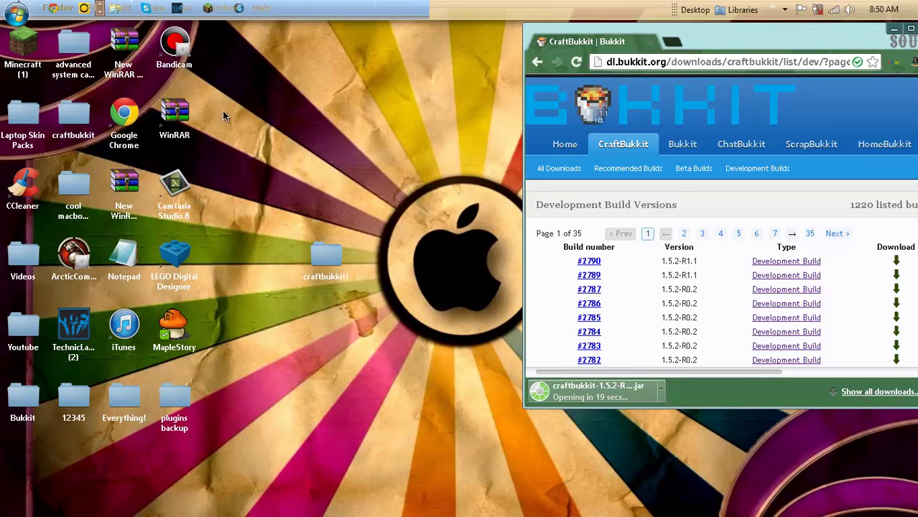
click(316, 279)
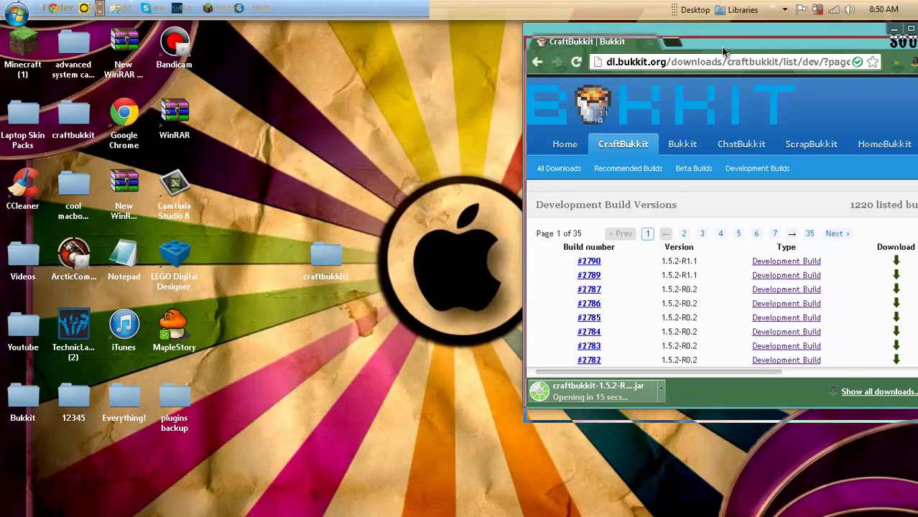
drag(711, 32, 637, 40)
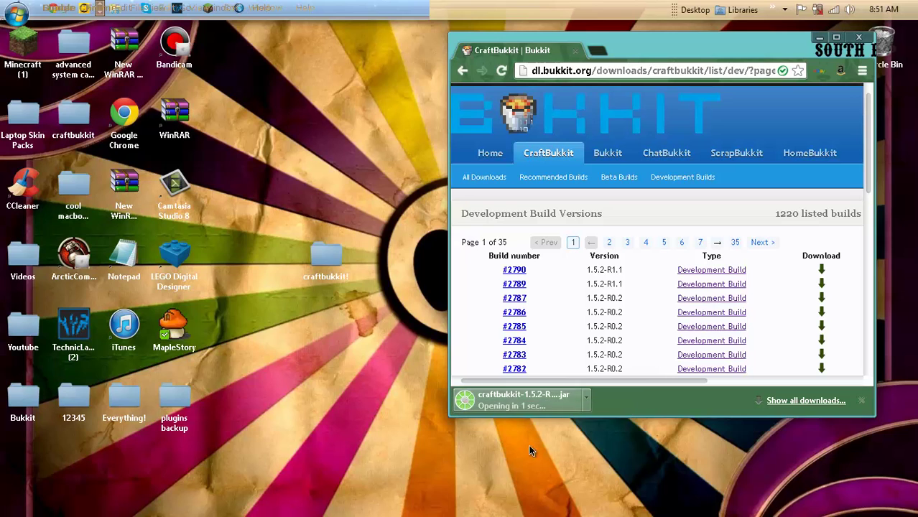
Step: Dismiss the WinRAR licence reminder and close the opened CraftBukkit archive
right_click(327, 257)
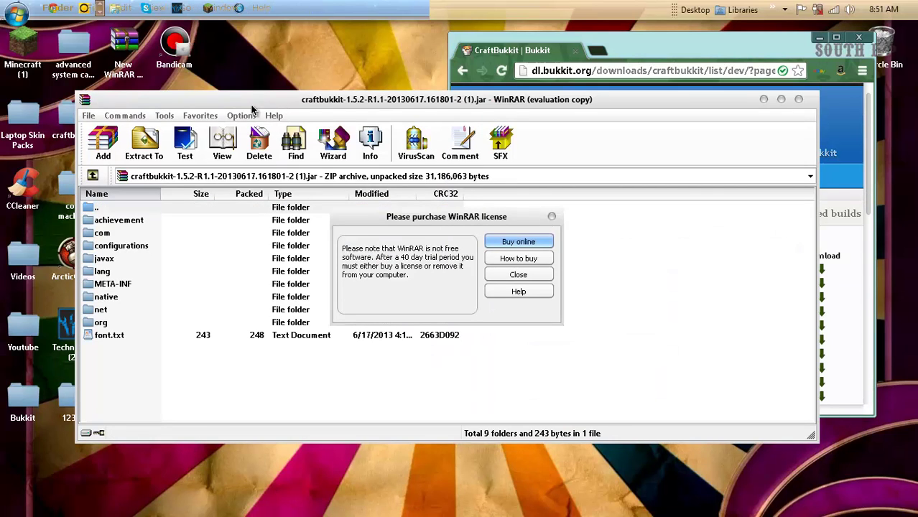
click(519, 275)
click(798, 99)
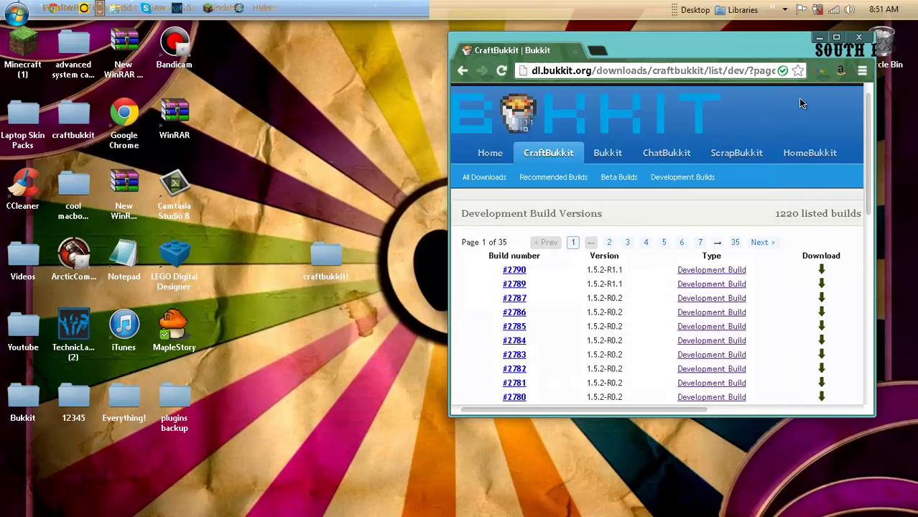
Step: Put the downloaded "craftbukkit-1.5.2-R1.1-20130617.161801-2 (1).jar" from the browser's download list into the craftbukkit! folder, and open that folder
click(862, 70)
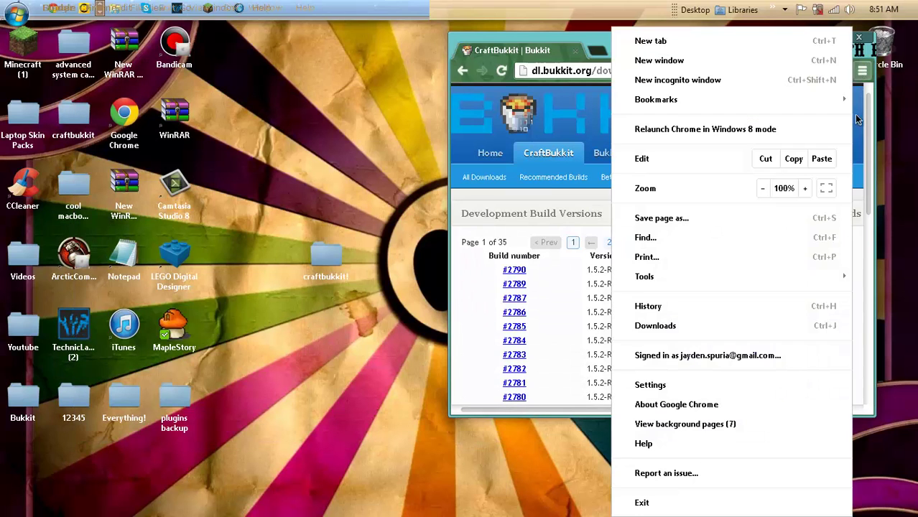
click(655, 325)
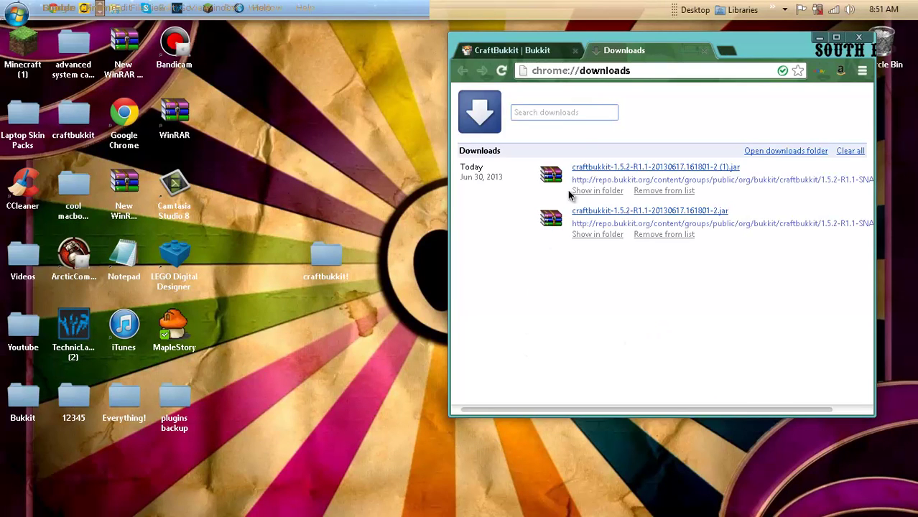
drag(633, 168, 332, 255)
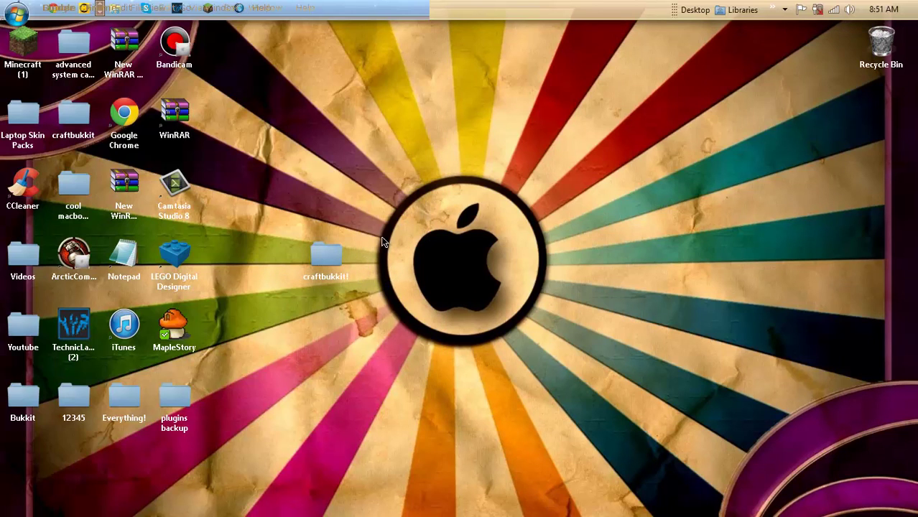
key(super+d)
double_click(334, 256)
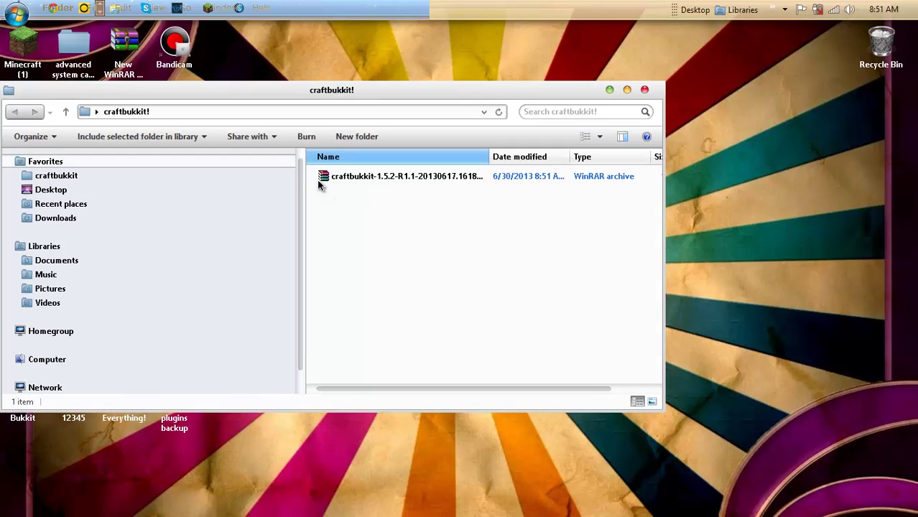
Step: Rename the CraftBukkit jar in the craftbukkit! folder to craftbukkit
click(344, 179)
right_click(346, 181)
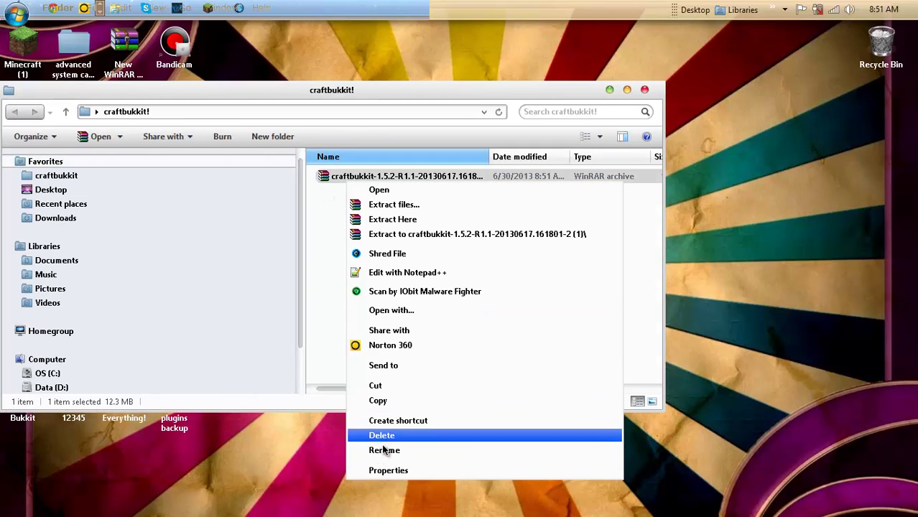
click(382, 448)
text(craftbukkit)
key(Return)
click(352, 200)
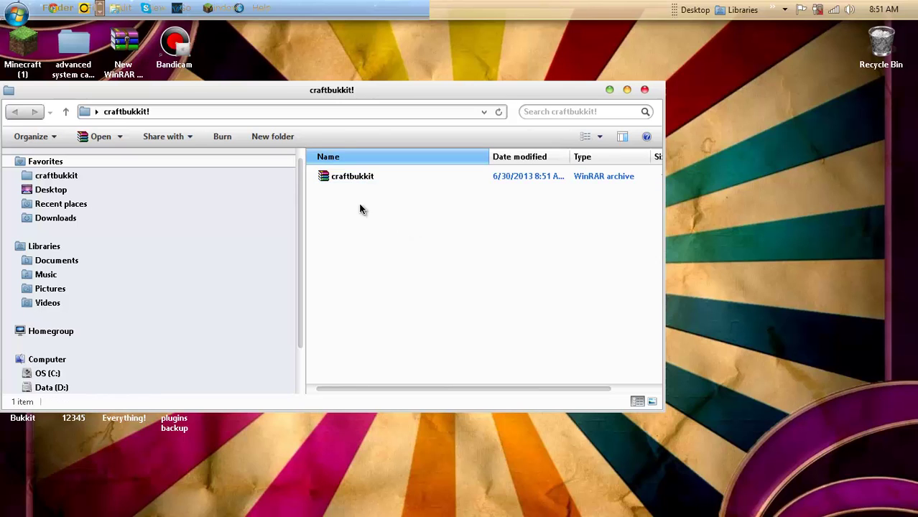
Step: Create a new text document with its default name in the craftbukkit! folder and open it
right_click(367, 200)
mouse_move(437, 367)
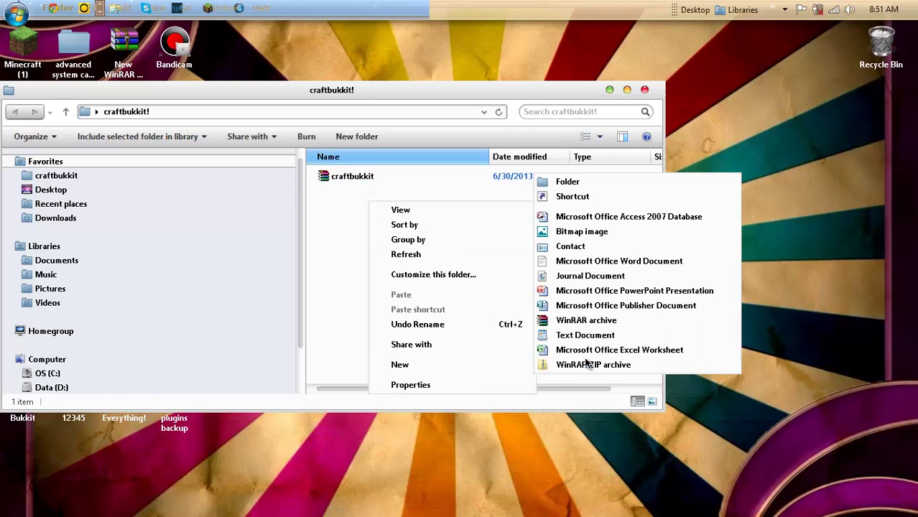
click(586, 334)
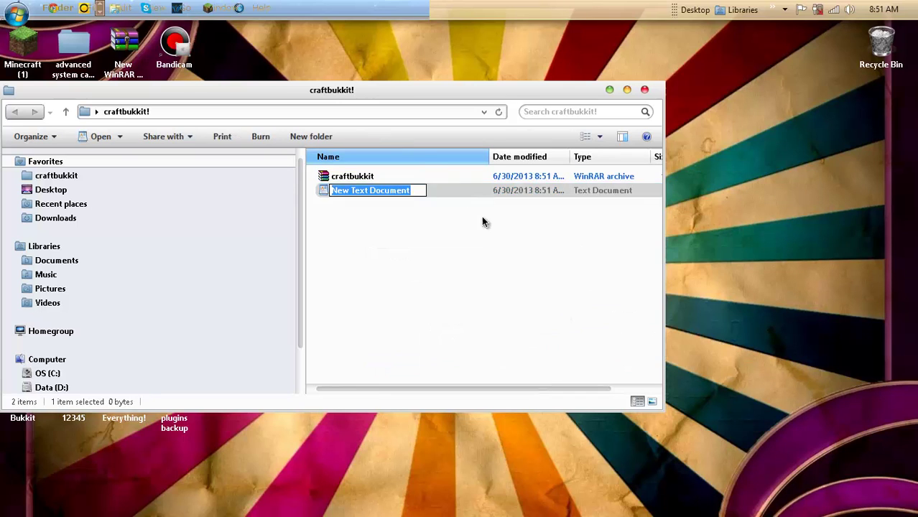
click(431, 190)
key(Return)
click(425, 188)
double_click(449, 191)
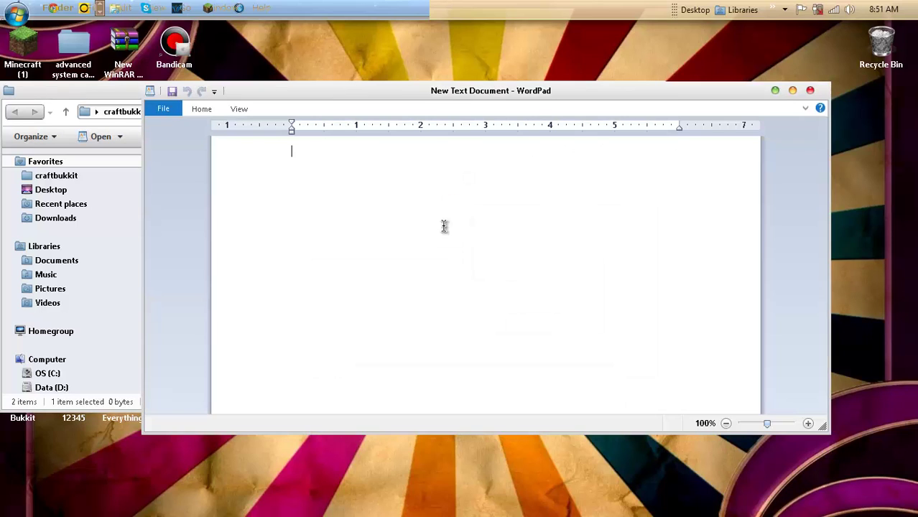
text(http://www.youtube.com/user/HackerGameing)
key(BackSpace)
key(BackSpace)
key(BackSpace)
key(BackSpace)
key(BackSpace)
key(BackSpace)
key(BackSpace)
key(BackSpace)
key(BackSpace)
key(BackSpace)
key(BackSpace)
key(BackSpace)
key(BackSpace)
key(BackSpace)
Step: Copy the Windows start script "java -Xmx1024M -jar craftbukkit.jar -o true" and "PAUSE" from the Bukkit wiki setup page into the blank text document
drag(332, 94, 419, 32)
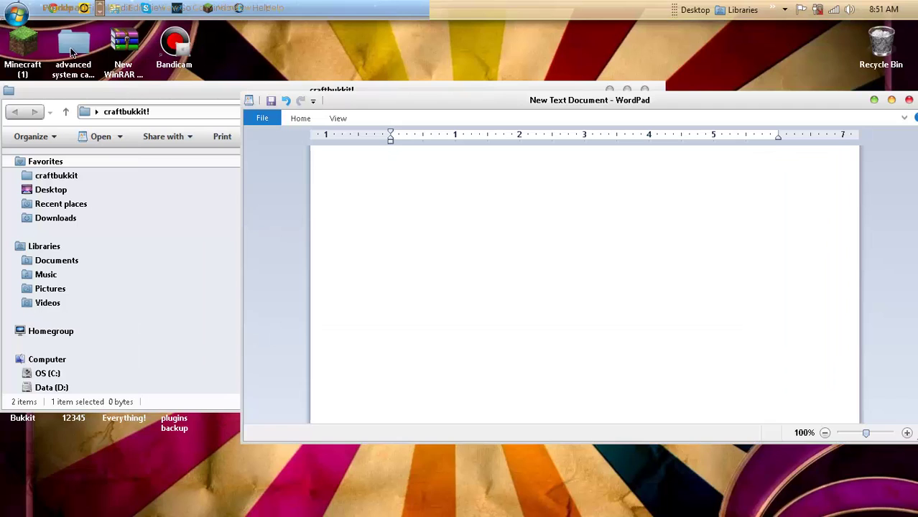
click(71, 51)
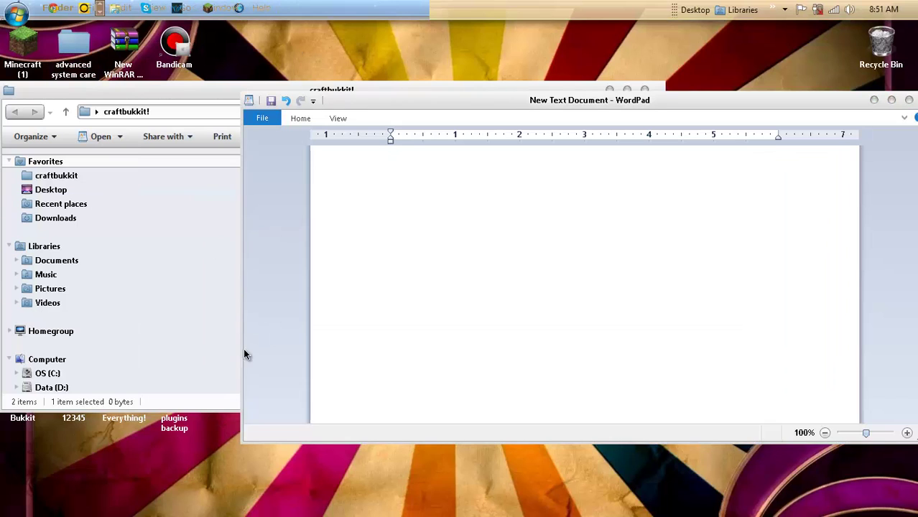
click(223, 9)
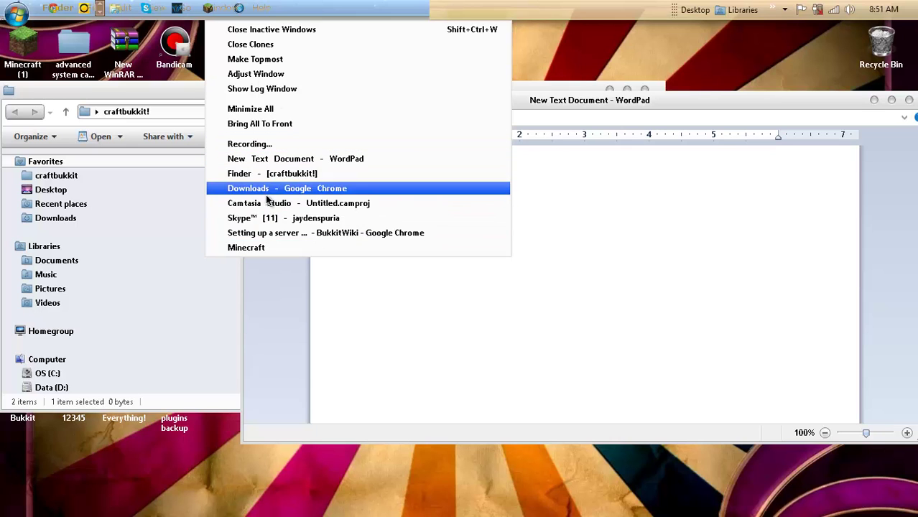
click(270, 233)
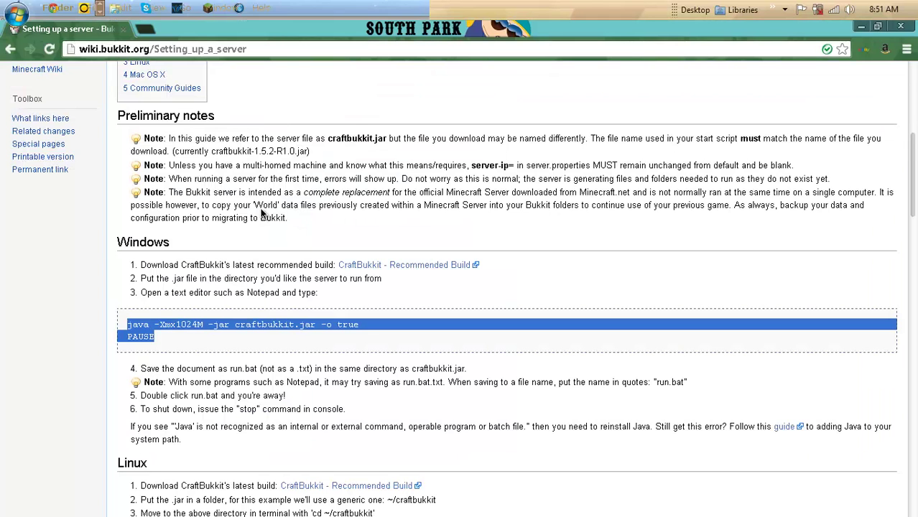
drag(128, 325, 314, 338)
key(ctrl+c)
click(861, 25)
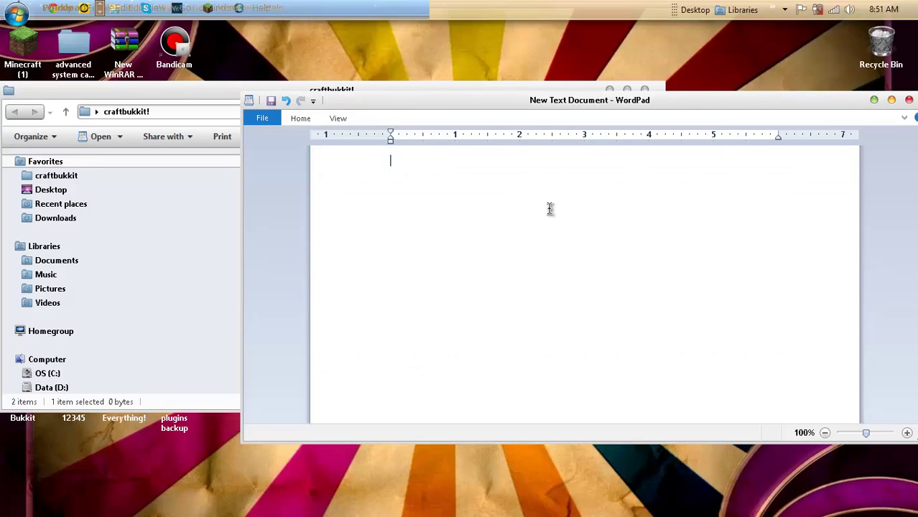
key(ctrl+v)
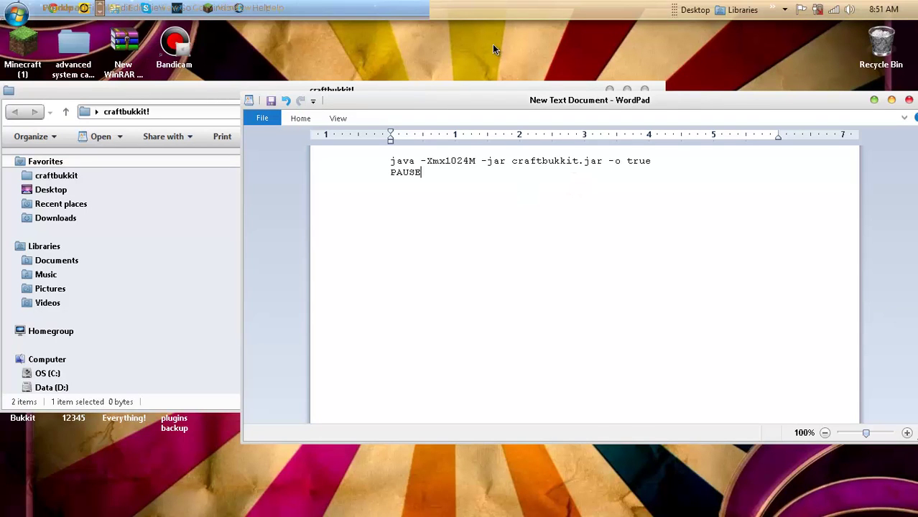
Step: Save the start script as run.bat in the craftbukkit! folder and close the document
click(269, 118)
key(Escape)
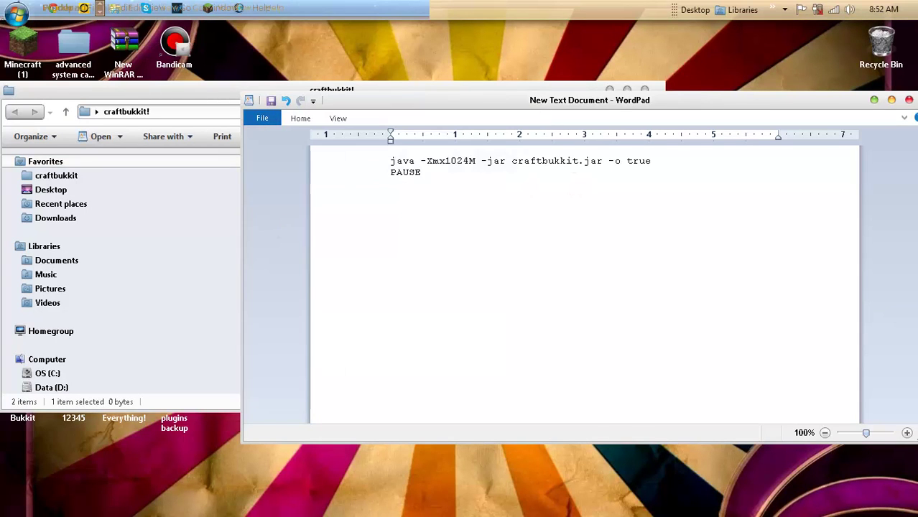
key(ctrl+s)
text(run)
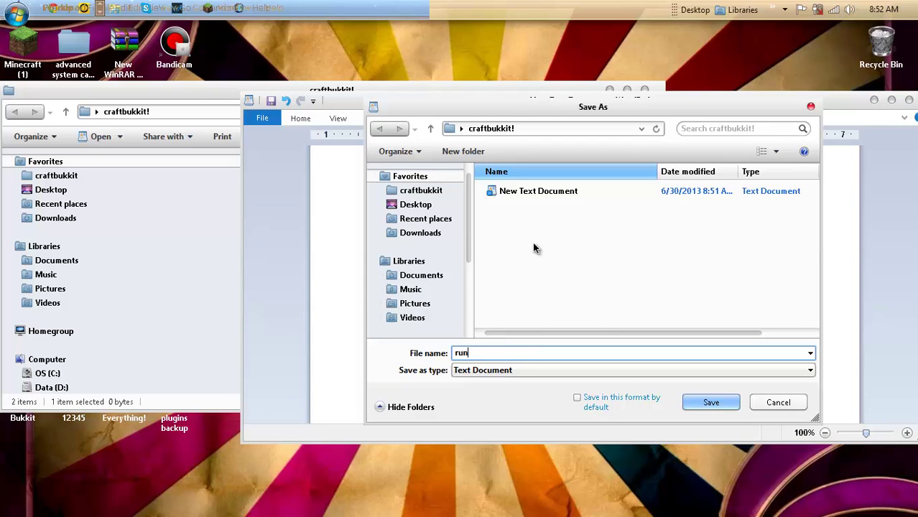
text(.bat)
key(Return)
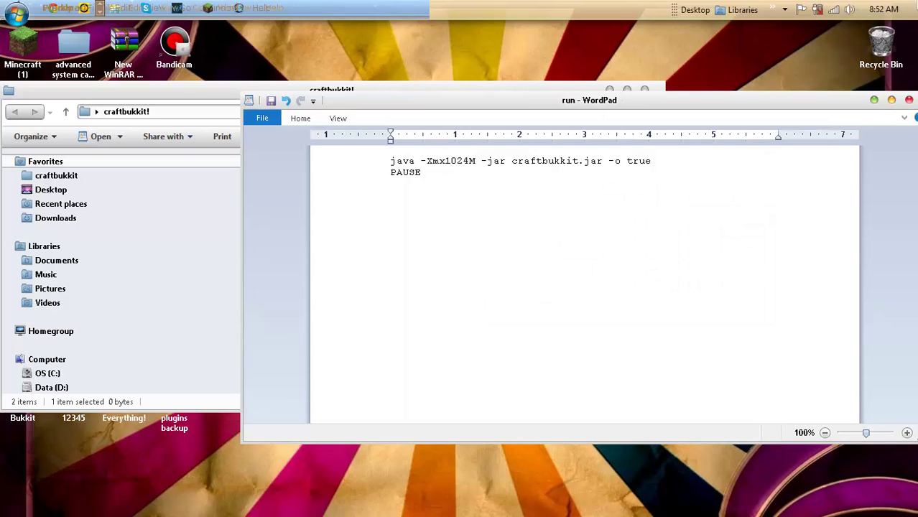
click(906, 106)
click(909, 101)
Step: Launch the run batch file as a first test and dismiss its console window
double_click(353, 203)
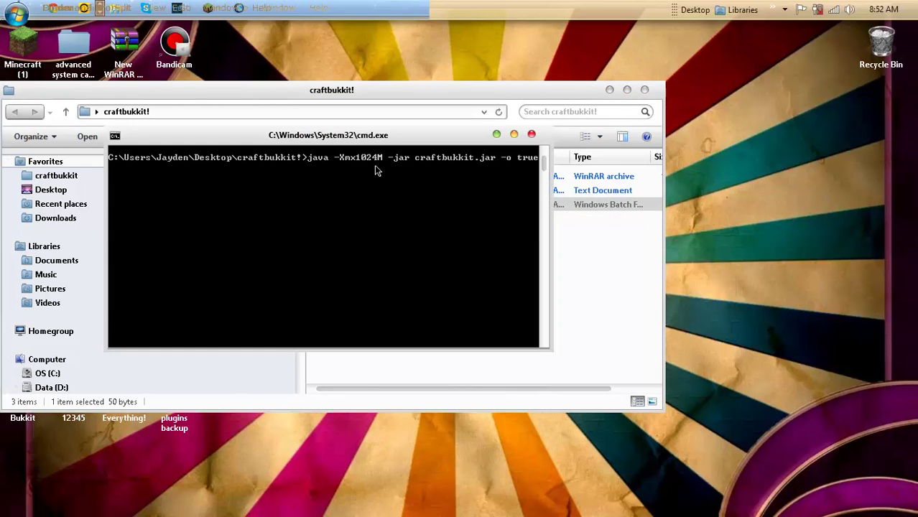
drag(352, 135, 478, 107)
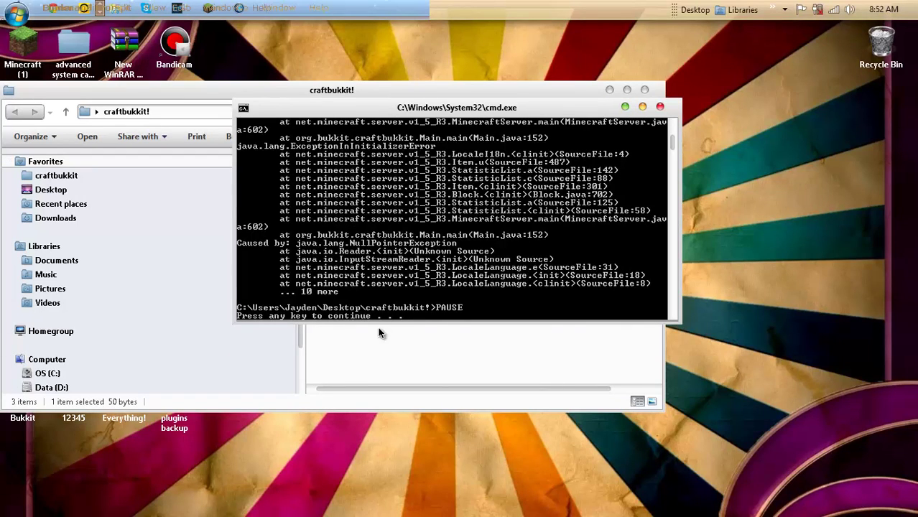
key(Return)
drag(426, 260, 454, 267)
Step: Reopen the empty New Text Document and paste the copied java start script with its PAUSE line into it
click(373, 191)
double_click(375, 191)
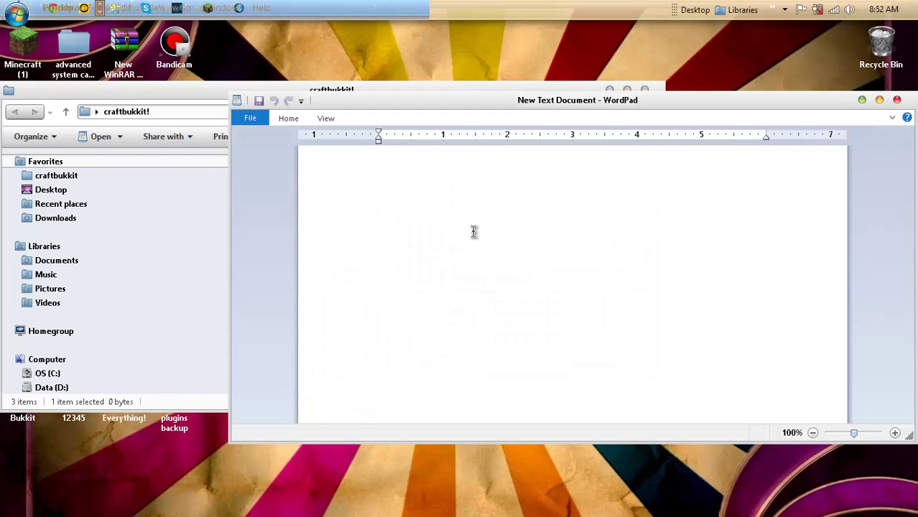
key(ctrl+v)
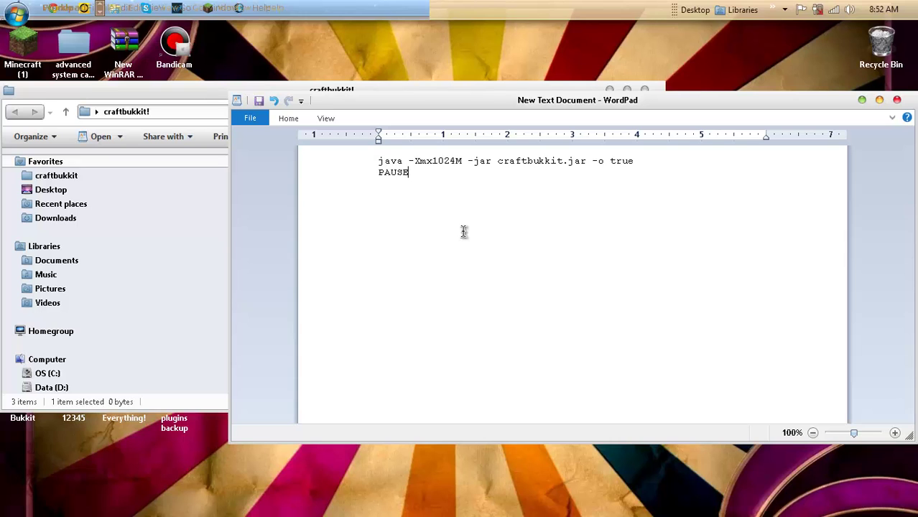
Step: Save the pasted script over run.bat in the craftbukkit! folder, keeping the Text Document type, and close the document
click(250, 117)
key(Escape)
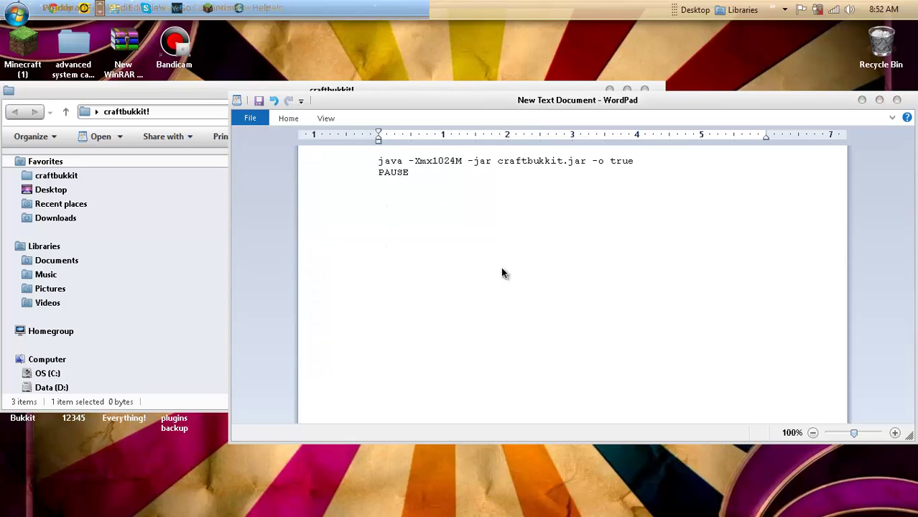
text(run)
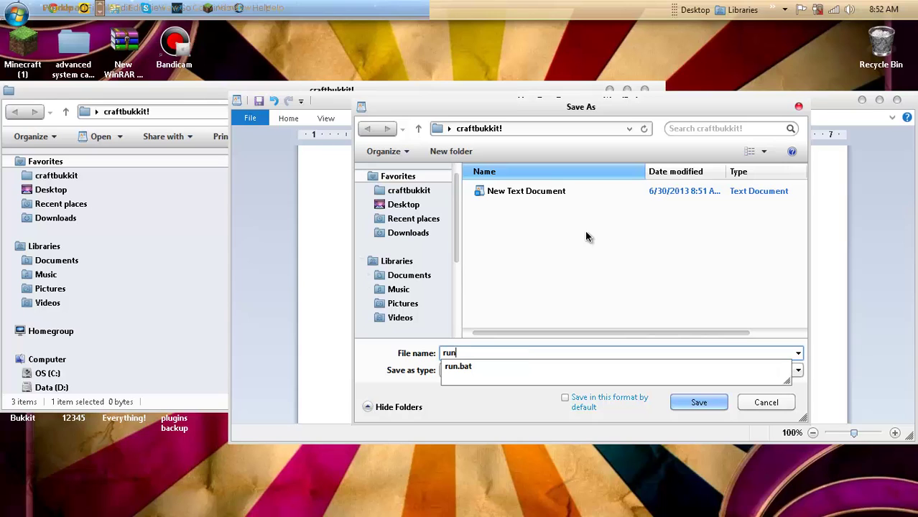
text(.bat)
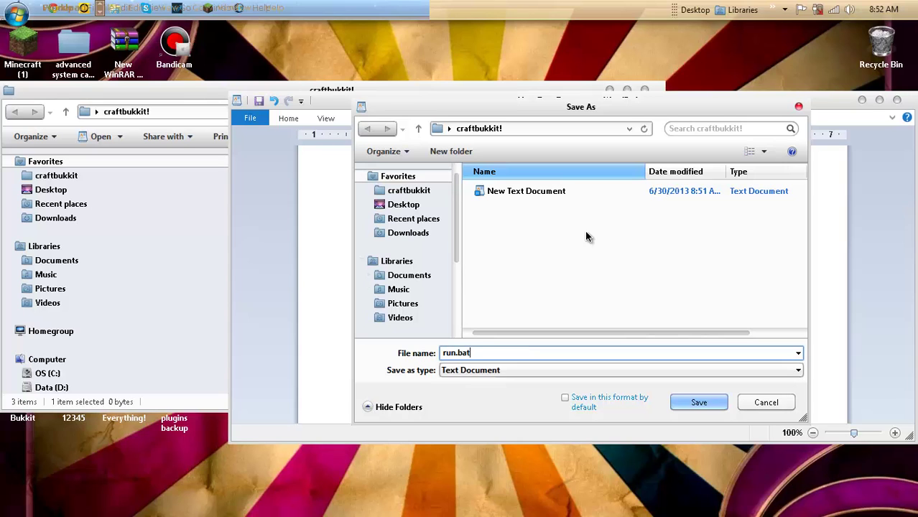
click(720, 368)
click(718, 369)
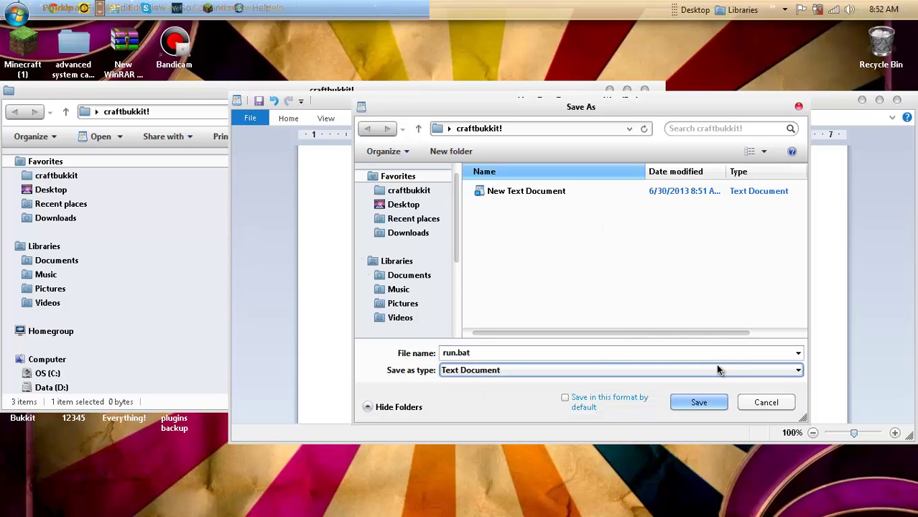
click(699, 403)
click(496, 278)
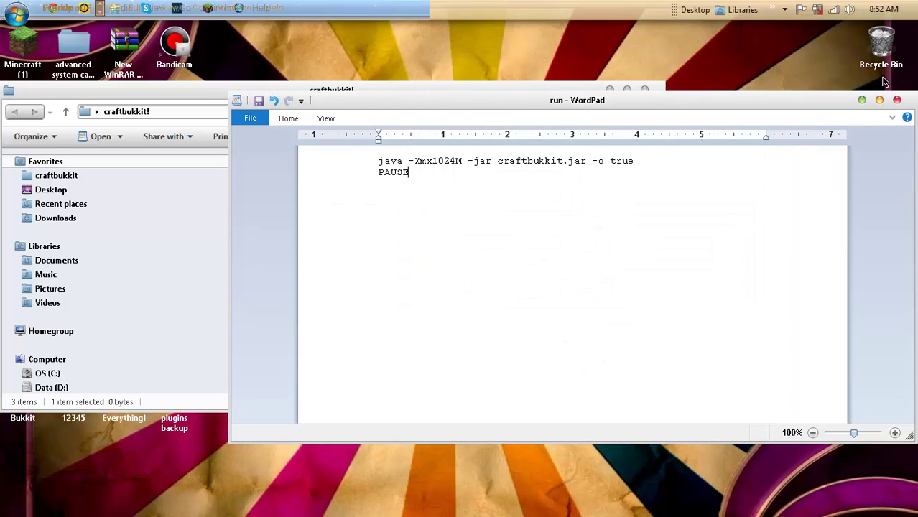
click(896, 100)
Step: Launch the re-saved run batch file, examine the error trace in its console, and close the console
click(343, 227)
double_click(344, 206)
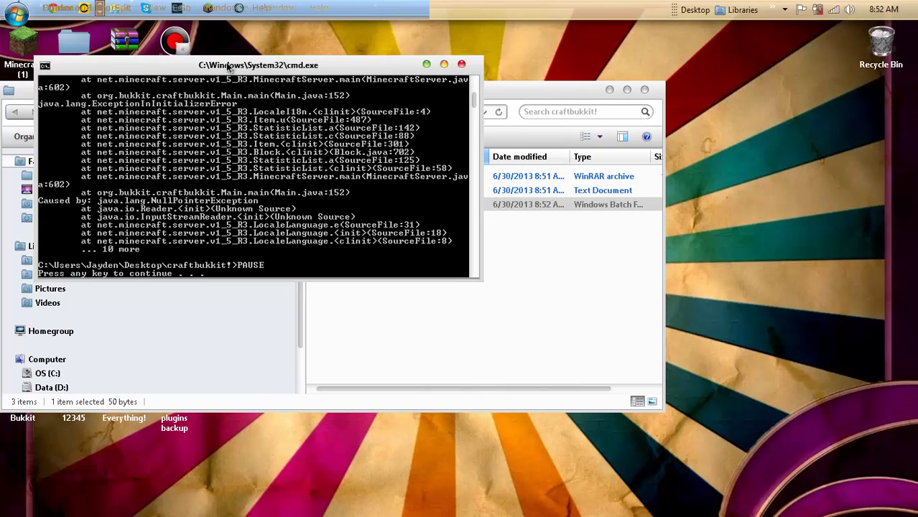
drag(229, 66, 407, 101)
scroll(327, 215, up, 10)
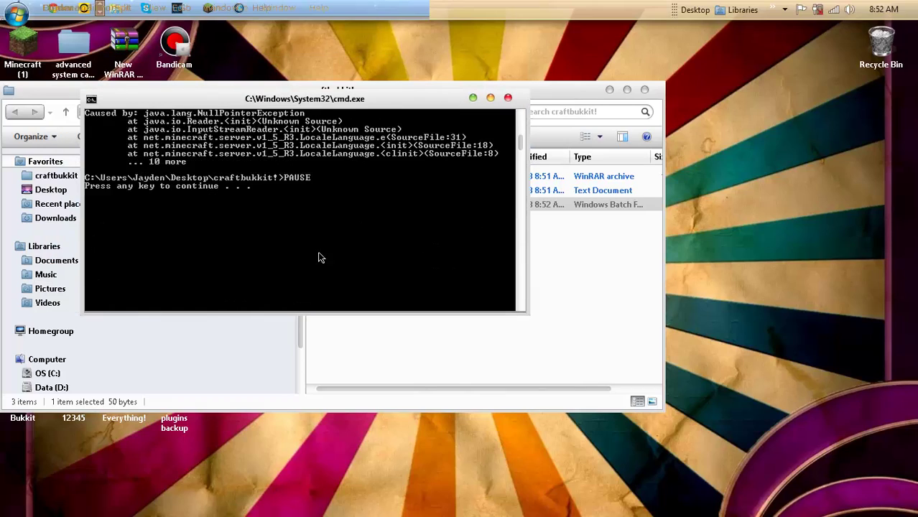
scroll(295, 178, down, 10)
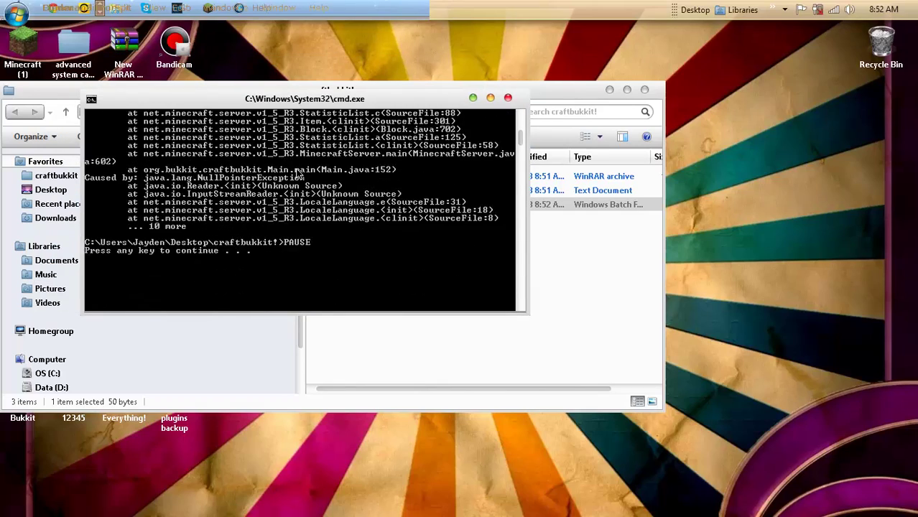
scroll(215, 183, up, 3)
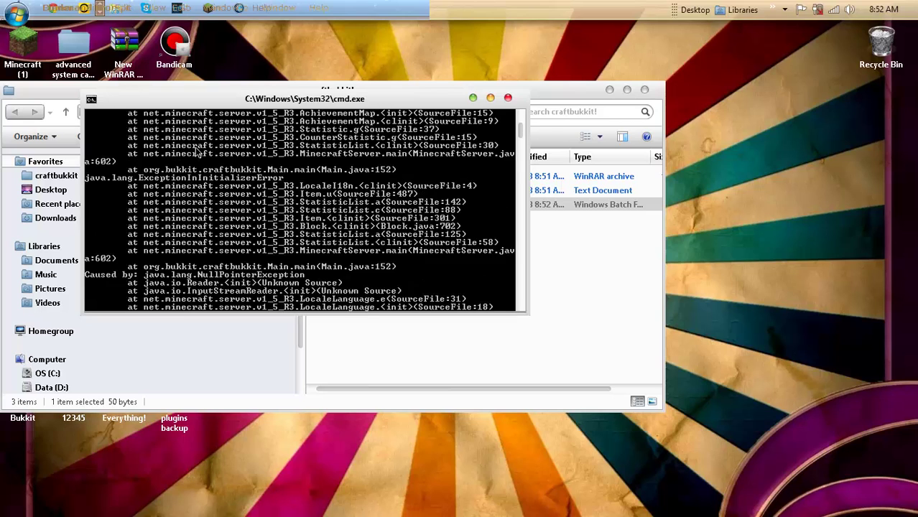
scroll(180, 187, down, 10)
click(508, 98)
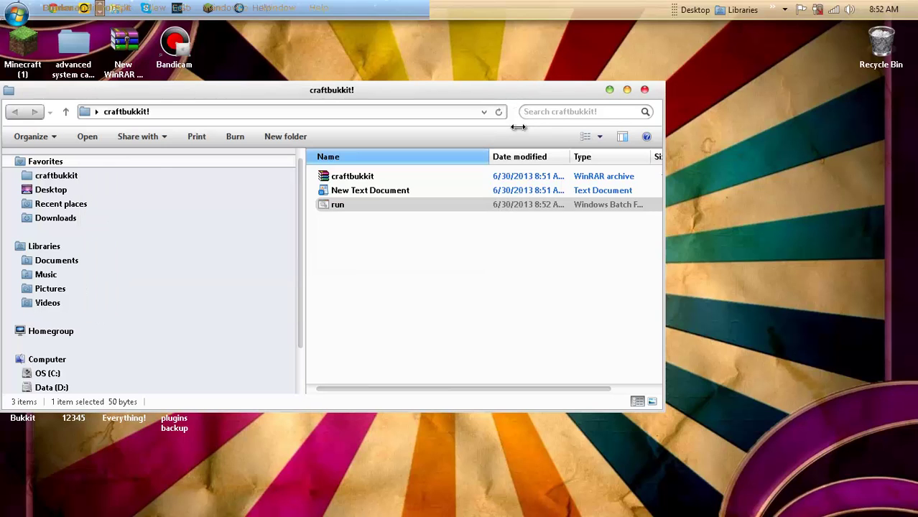
drag(561, 288, 368, 142)
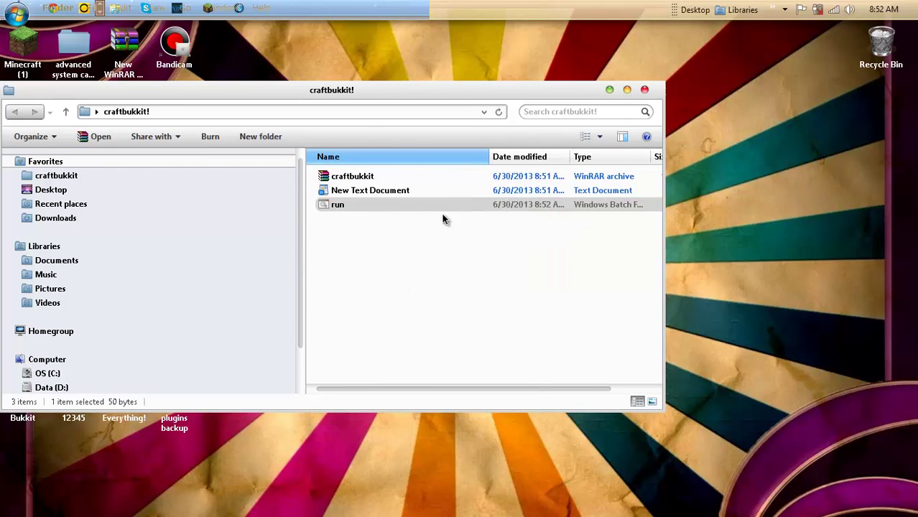